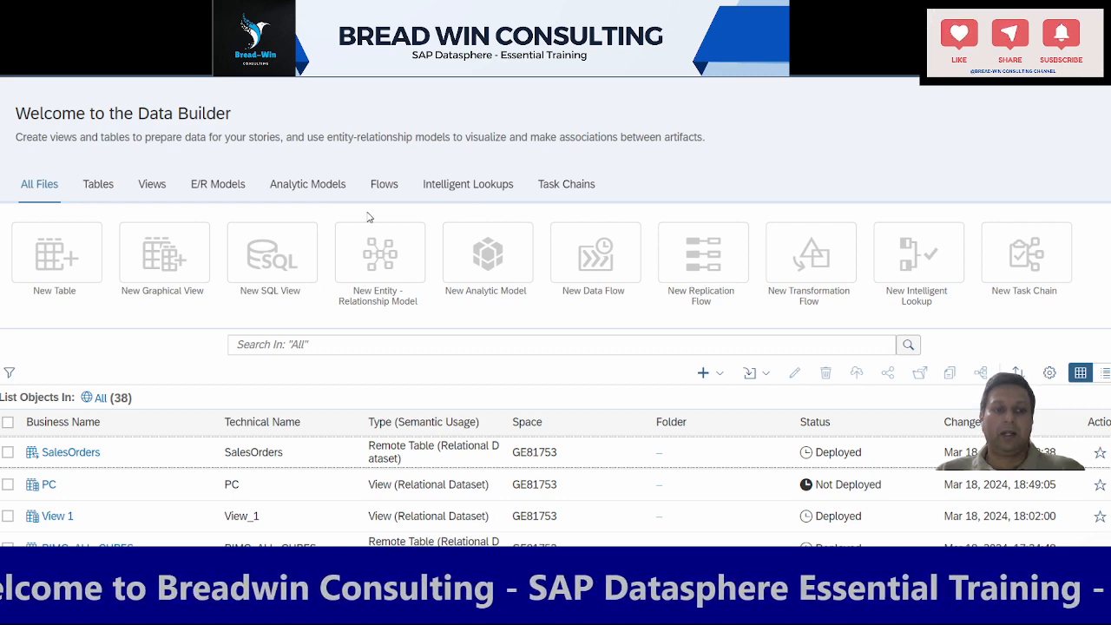
Step: Show only the tables in the Data Builder and start the Import Remote Tables wizard
left_click(107, 186)
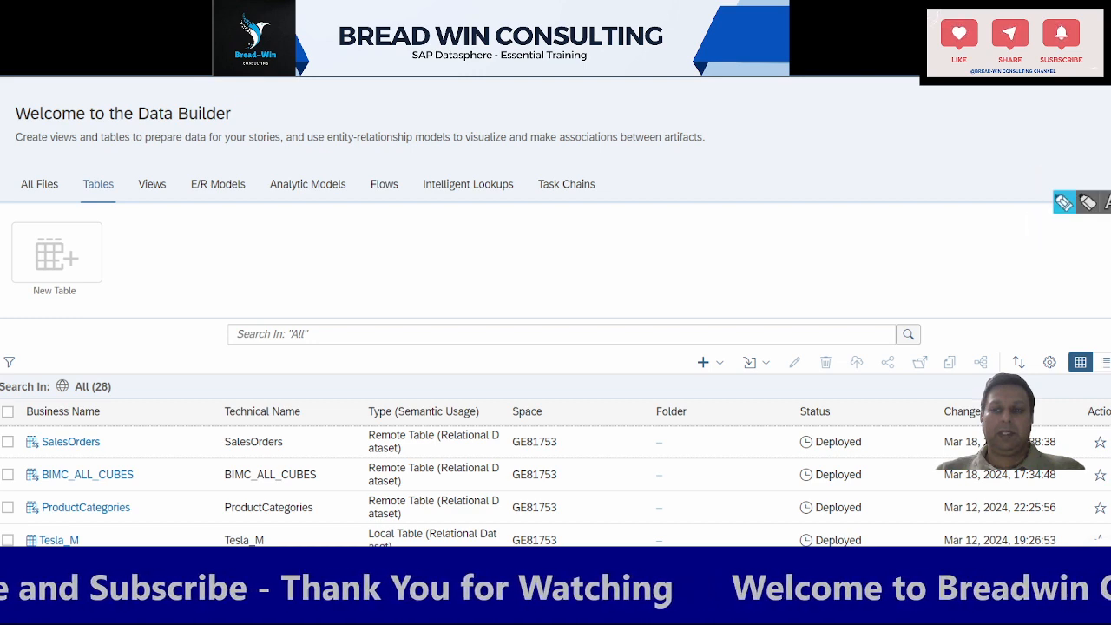
left_click(1104, 201)
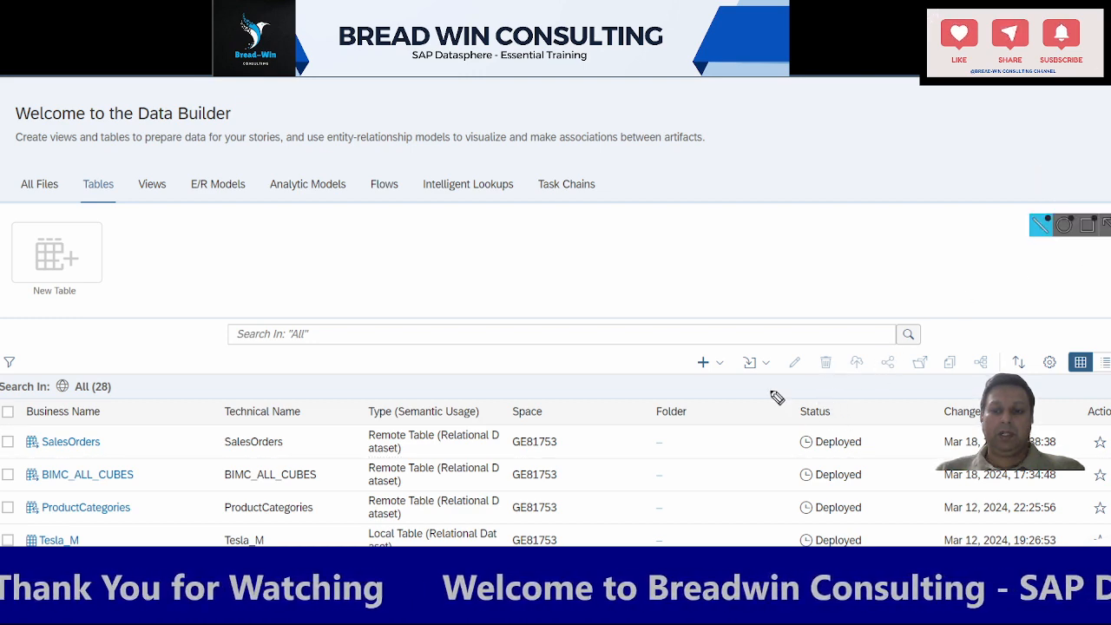
left_click_drag(734, 355, 730, 343)
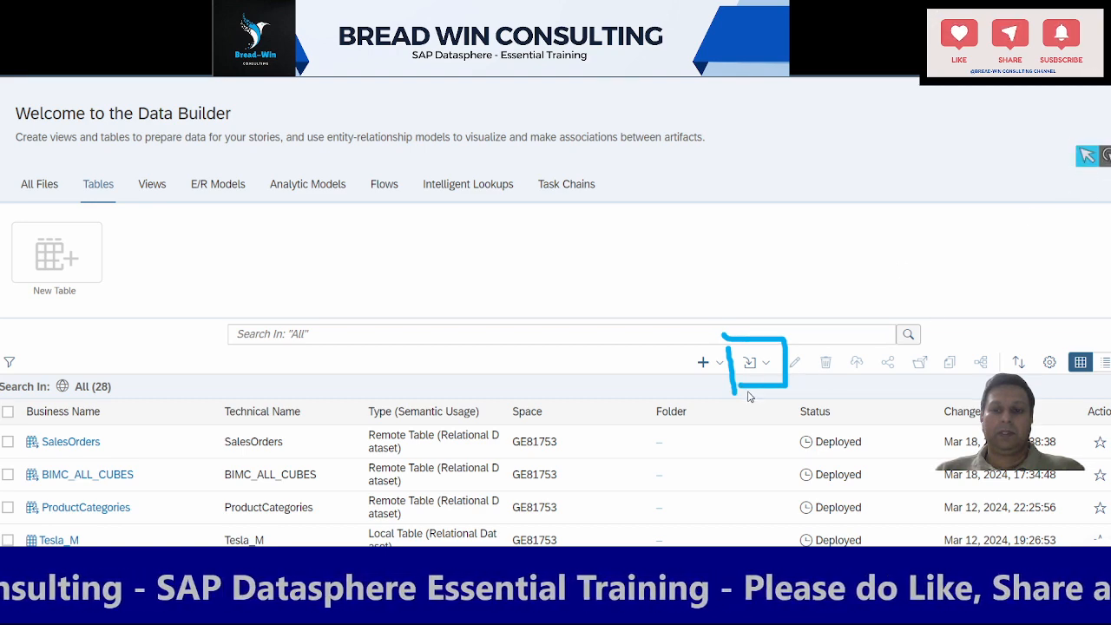
left_click(764, 368)
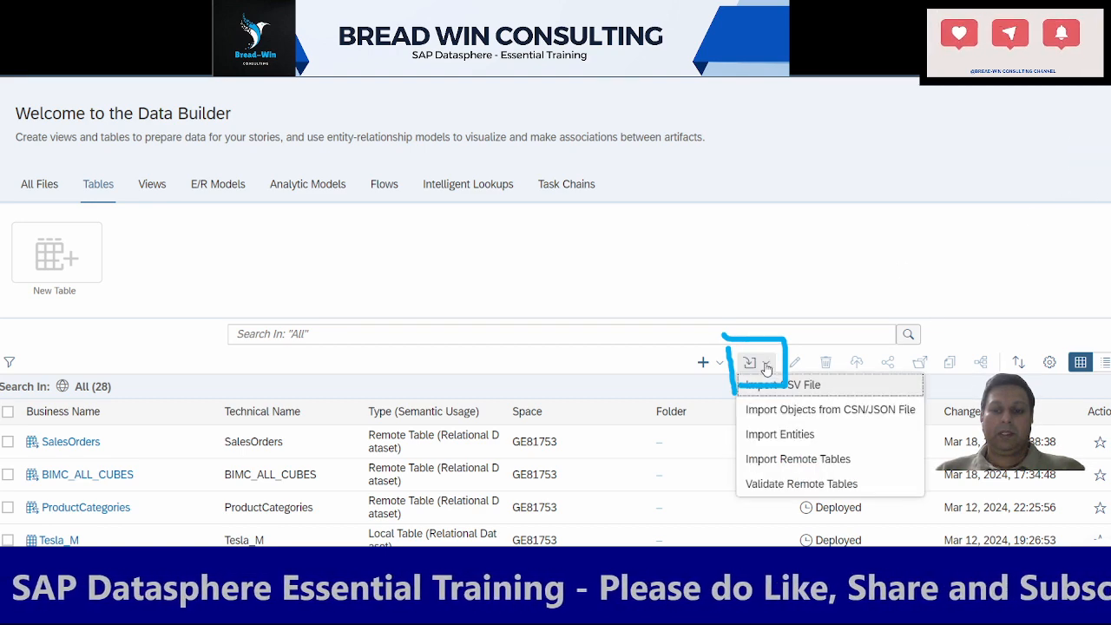
left_click(789, 458)
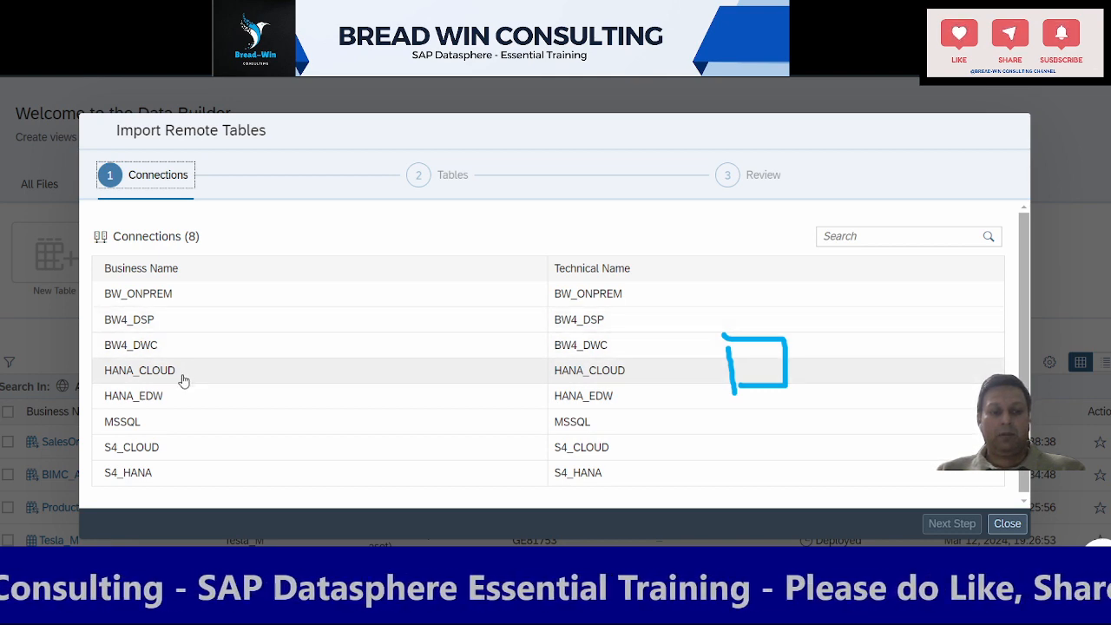
Step: Choose HANA_EDW as the source connection and list the remote tables of its DWC_DEMO schema
left_click(182, 394)
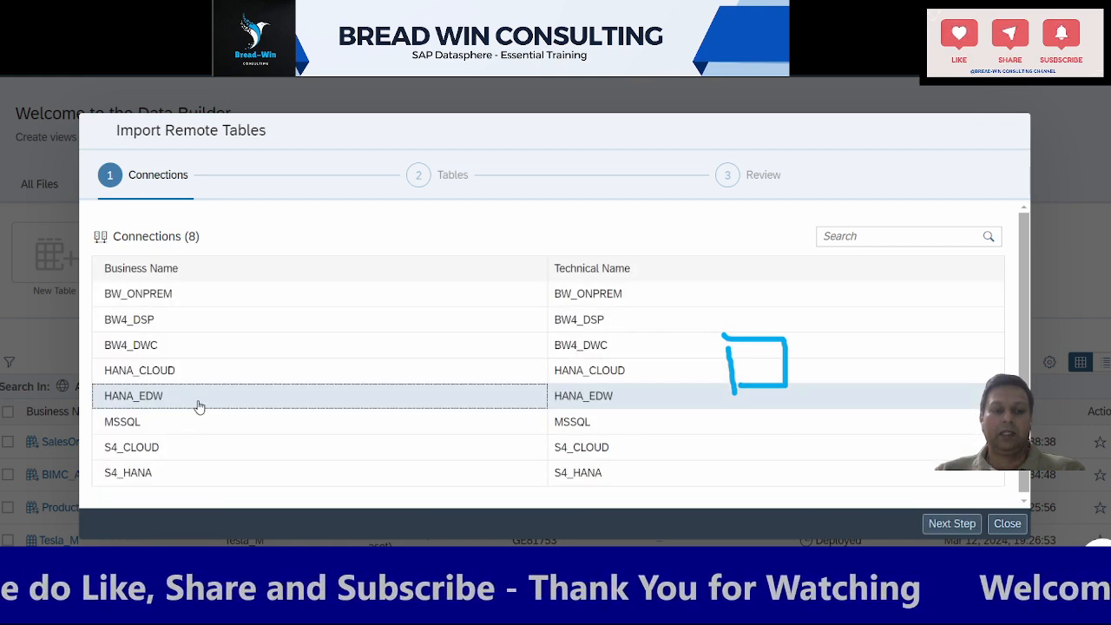
left_click(951, 524)
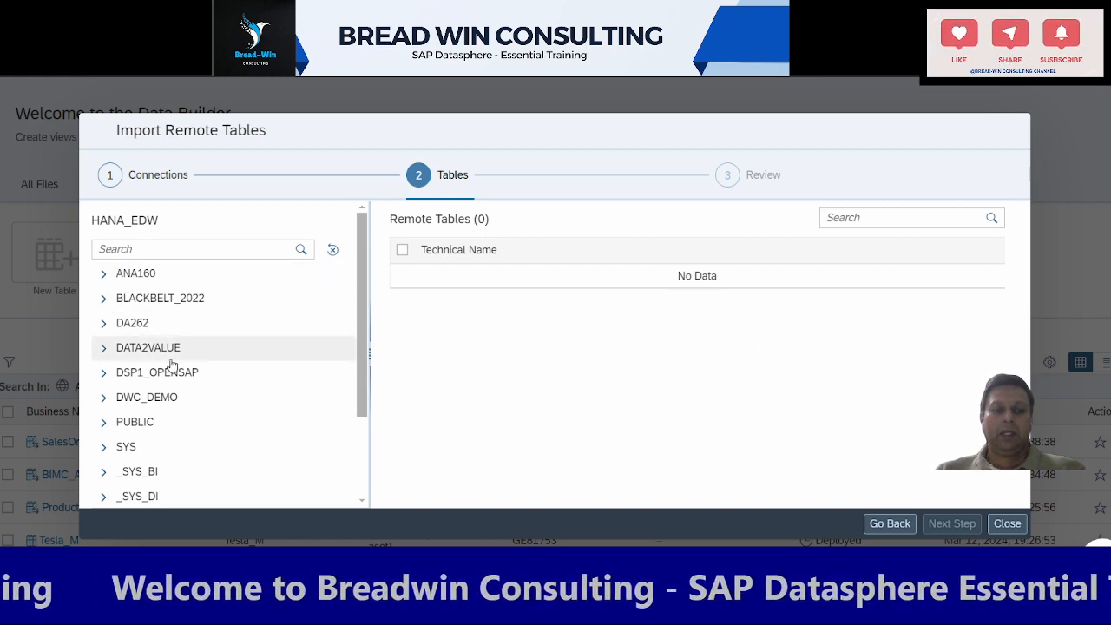
scroll(218, 347, "down", 3)
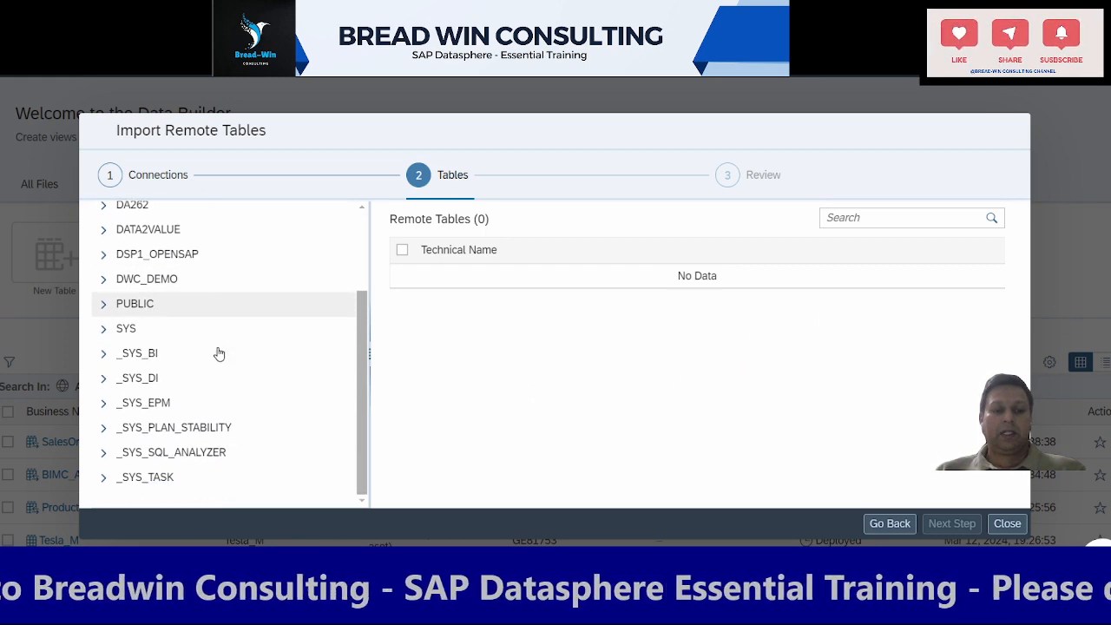
scroll(193, 303, "up", 3)
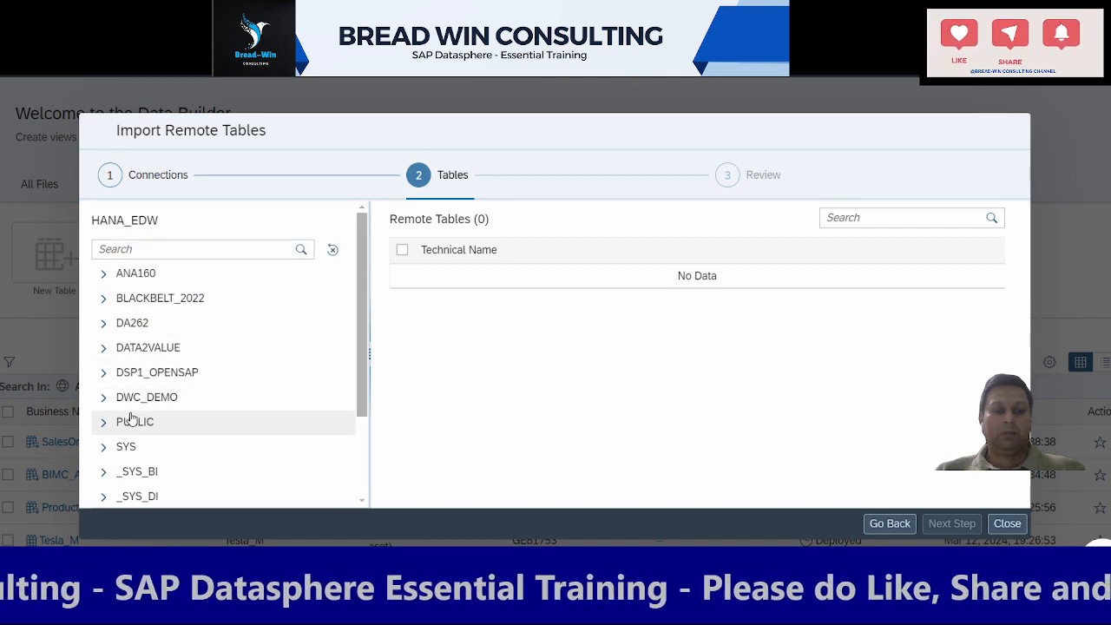
left_click(105, 399)
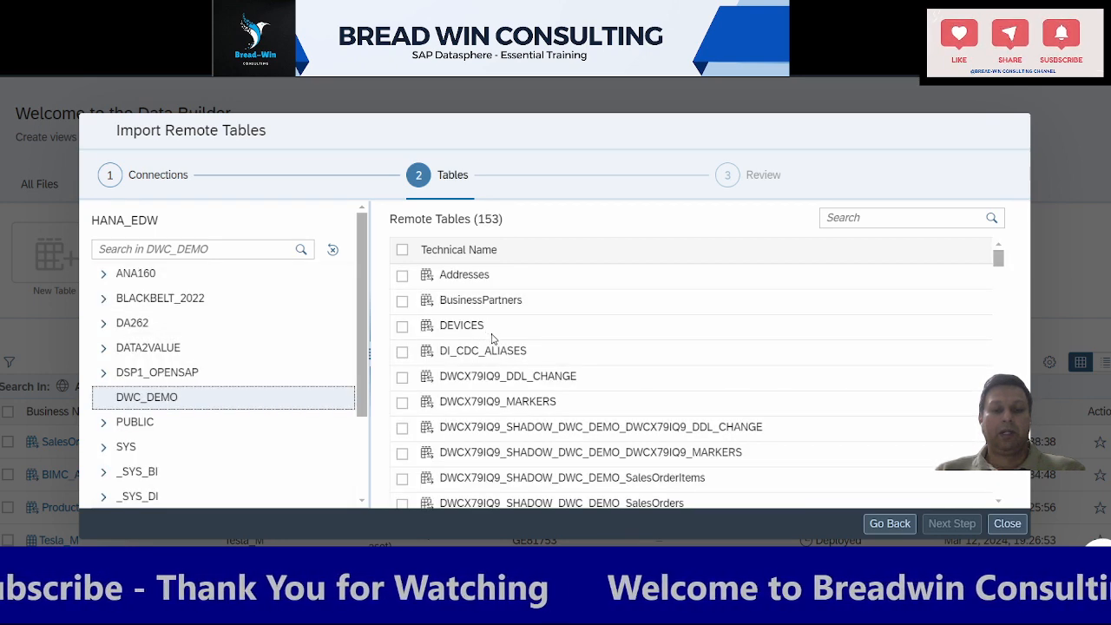
Step: Select the Sales_Opportunities table from the DWC_DEMO remote tables for import
scroll(602, 356, "down", 15)
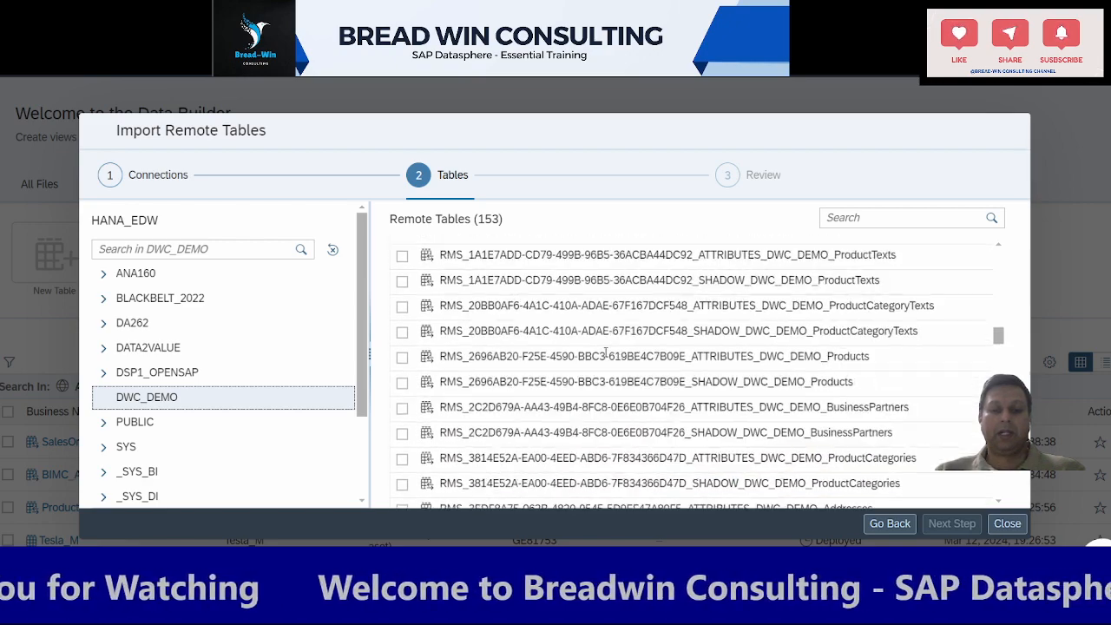
scroll(606, 351, "down", 15)
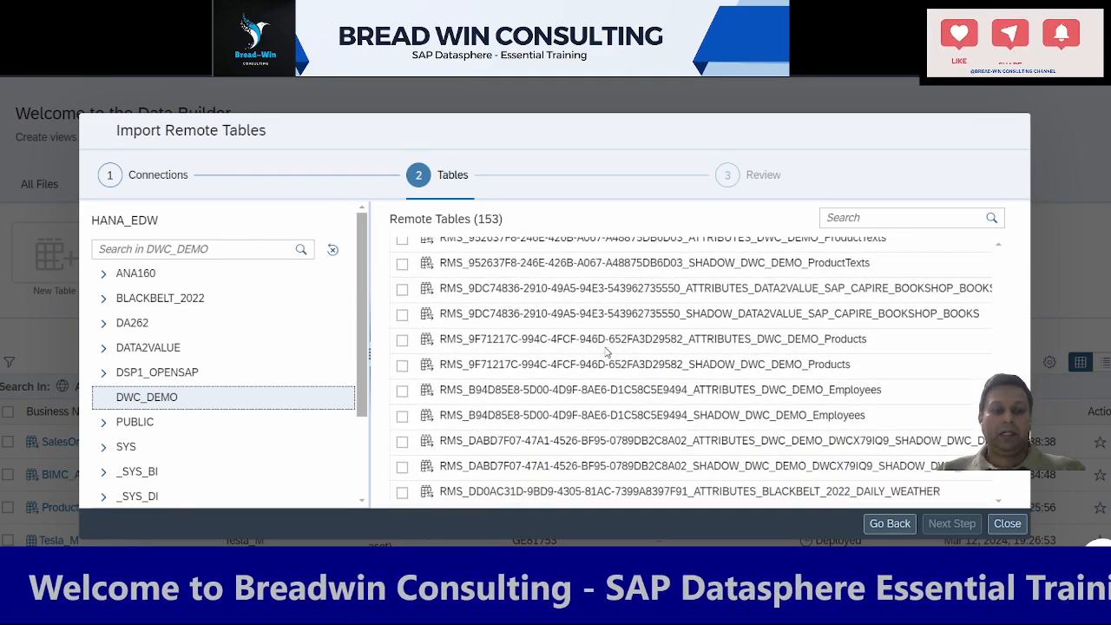
scroll(606, 351, "down", 12)
scroll(606, 351, "down", 2)
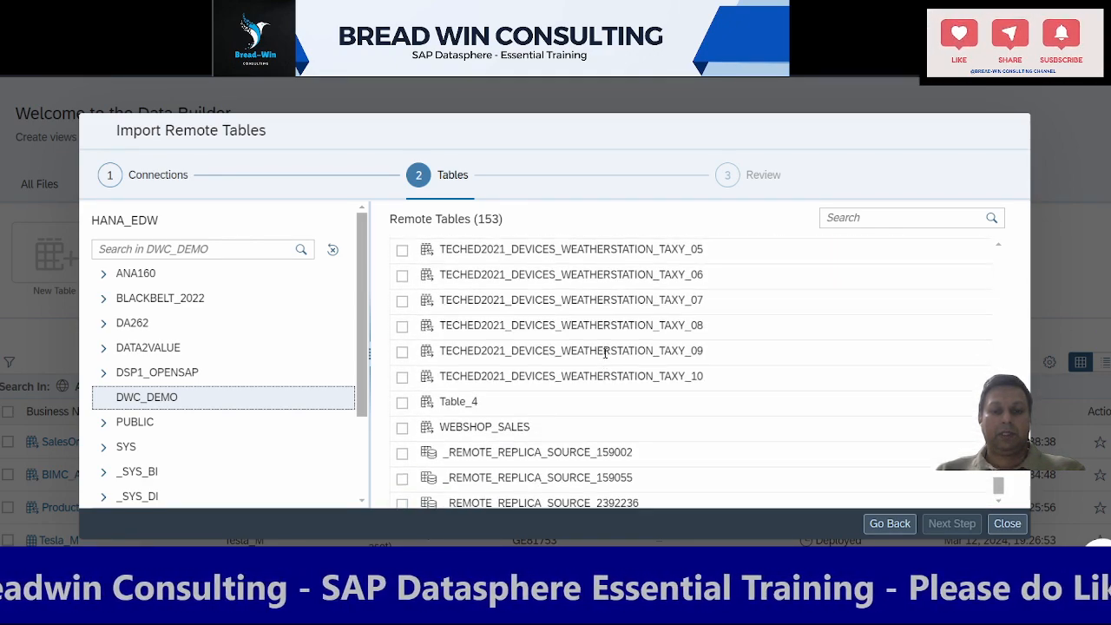
scroll(605, 352, "up", 4)
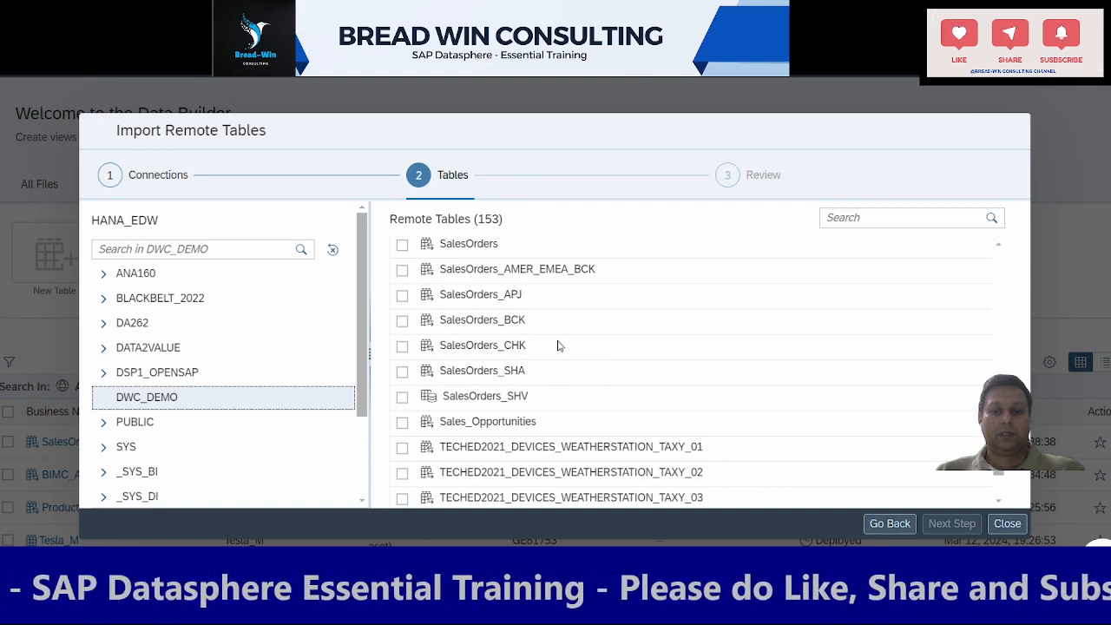
left_click(403, 424)
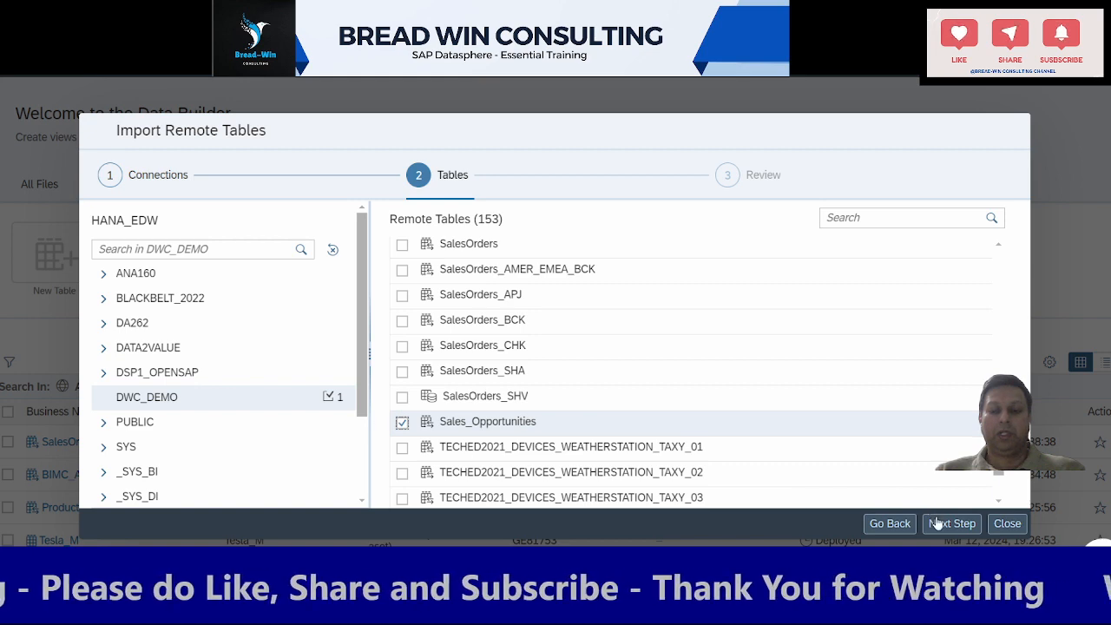
left_click(402, 422)
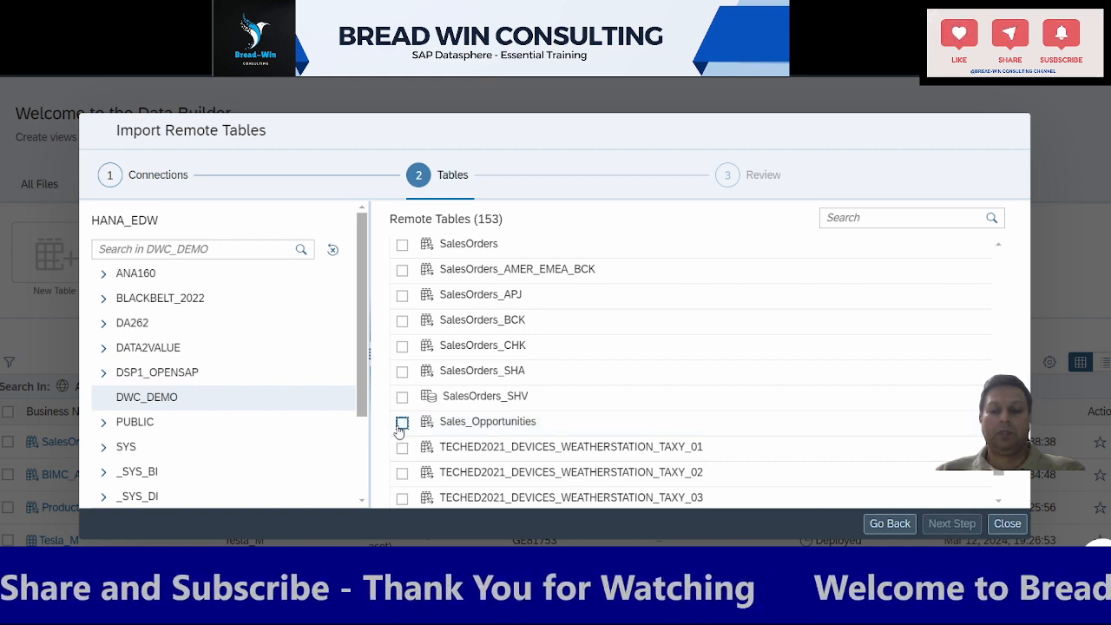
left_click(402, 423)
Step: Proceed to the review, import and deploy Sales_Opportunities under its default names, and close the wizard
left_click(952, 524)
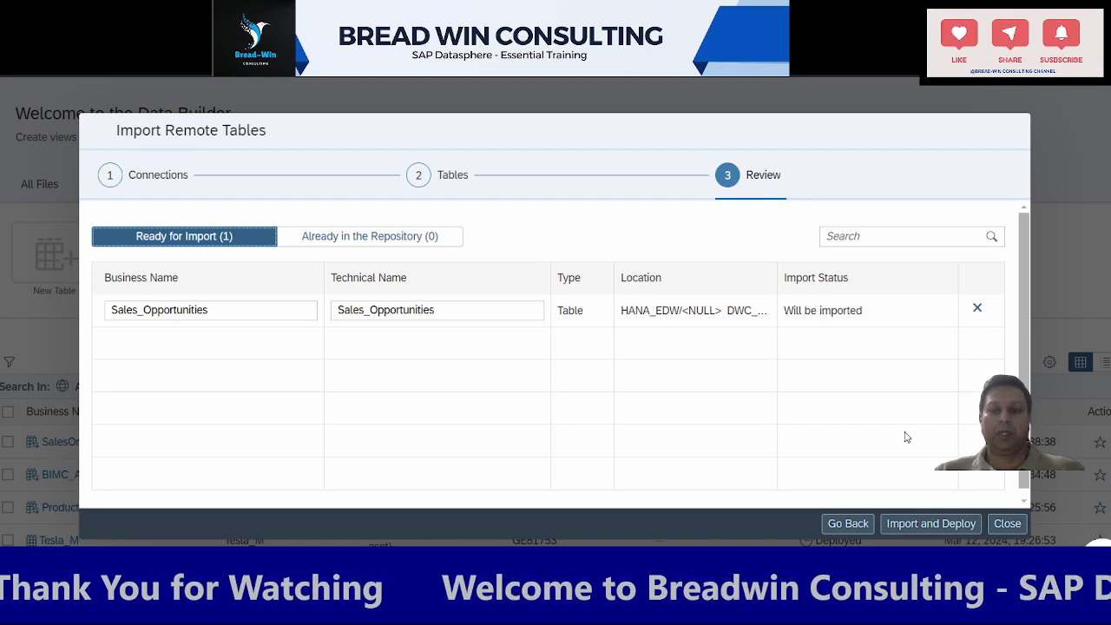
left_click(960, 523)
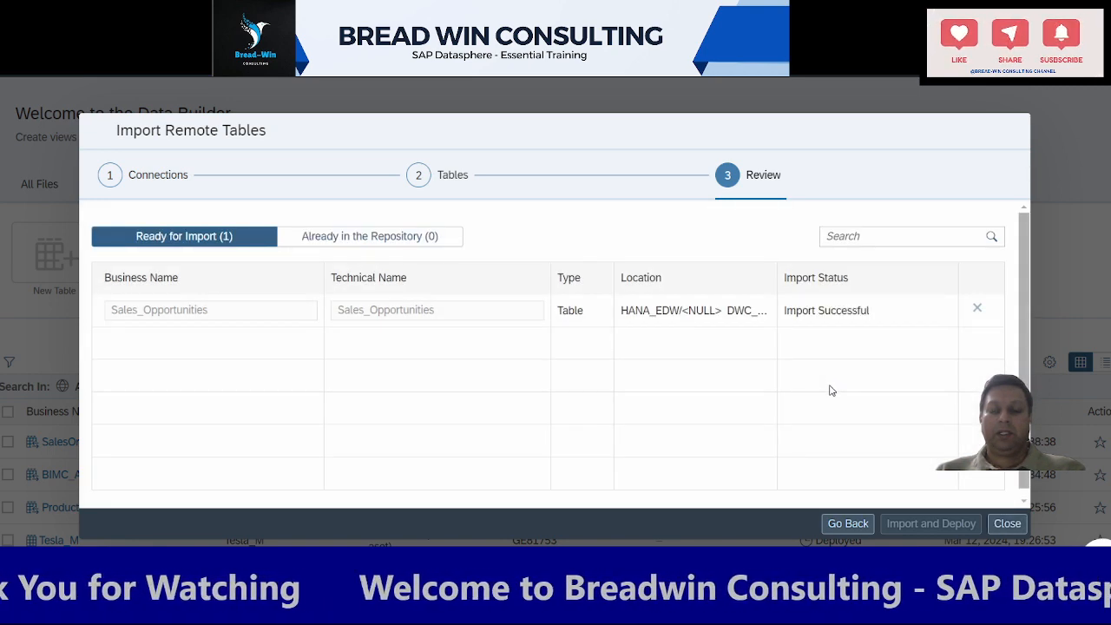
left_click(1006, 523)
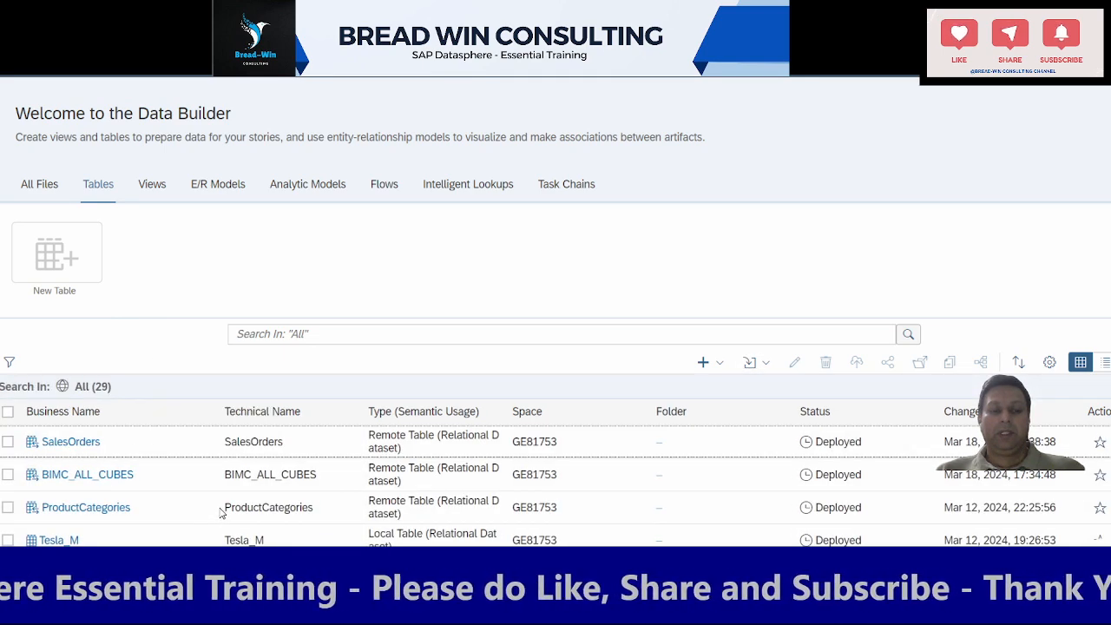
Step: Search the tables for "sales opp" and open the imported Sales_Opportunities table
left_click(282, 336)
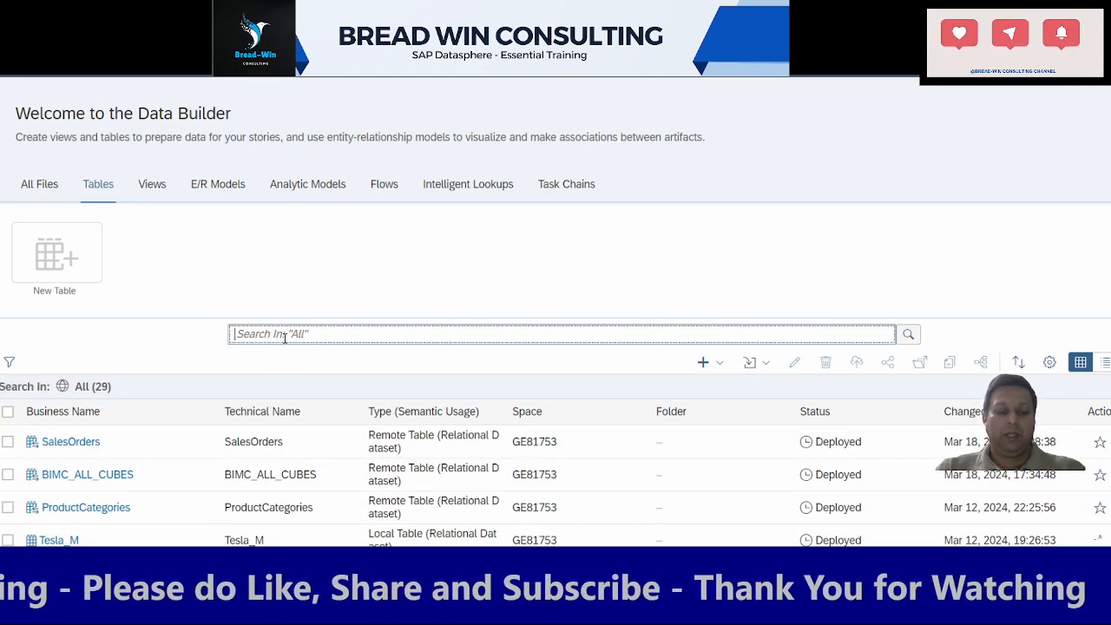
type("sales opp")
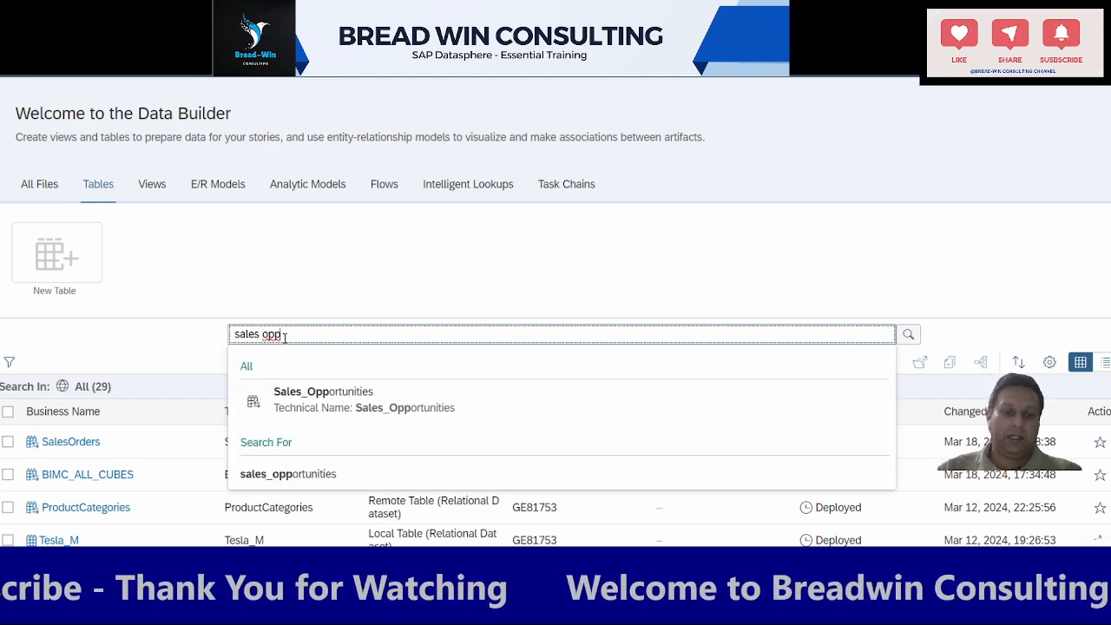
left_click(365, 402)
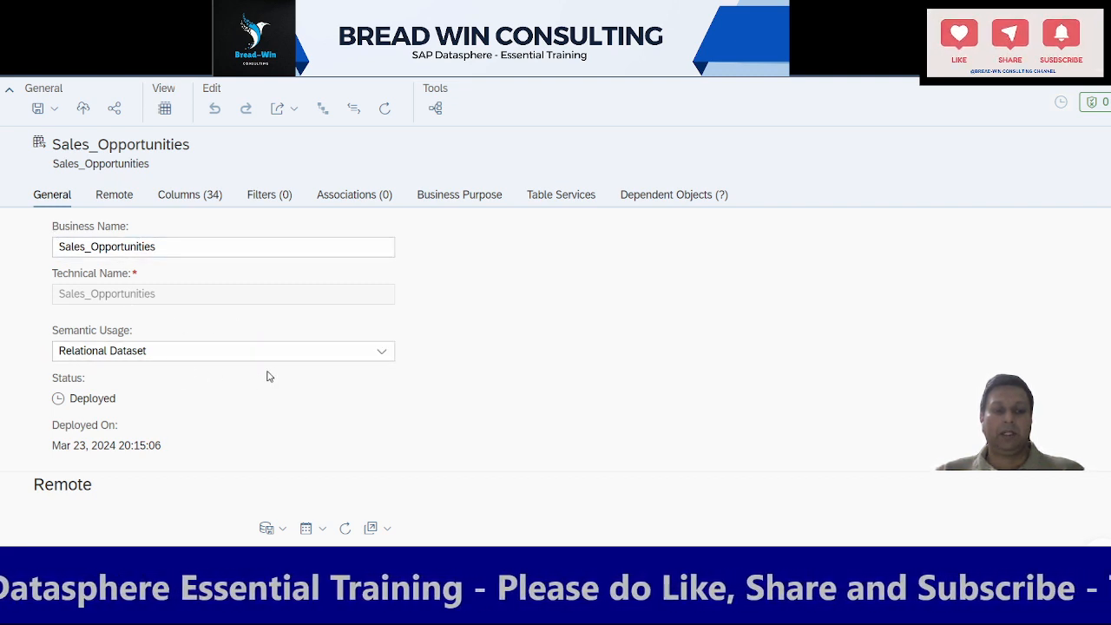
Step: Look through the Semantic Usage options of Sales_Opportunities without changing the setting
left_click(382, 352)
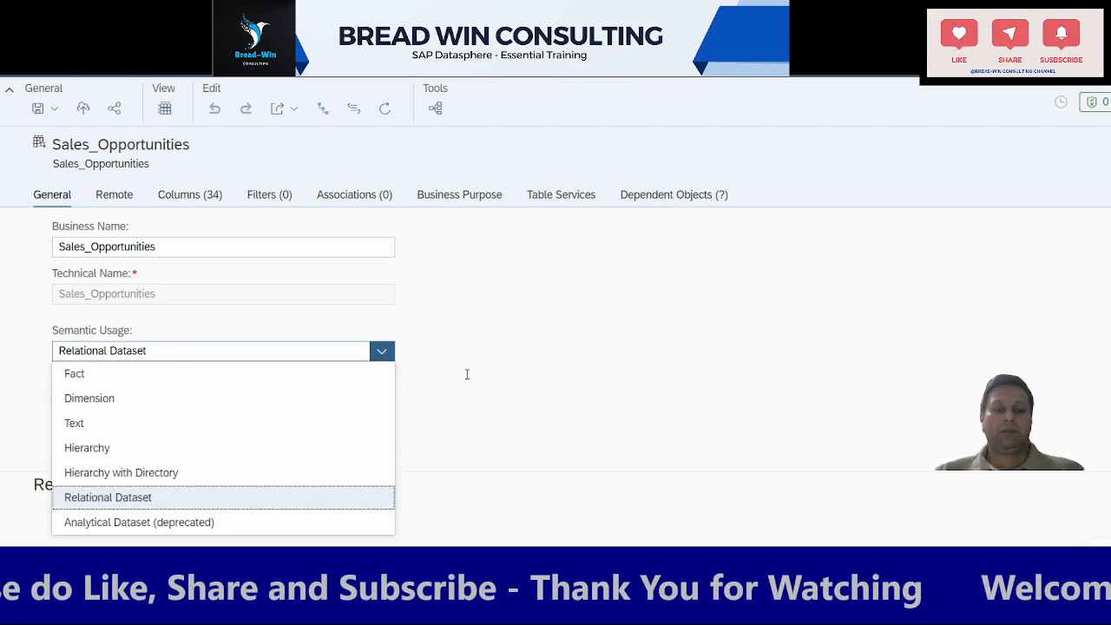
left_click(293, 406)
scroll(202, 375, "down", 2)
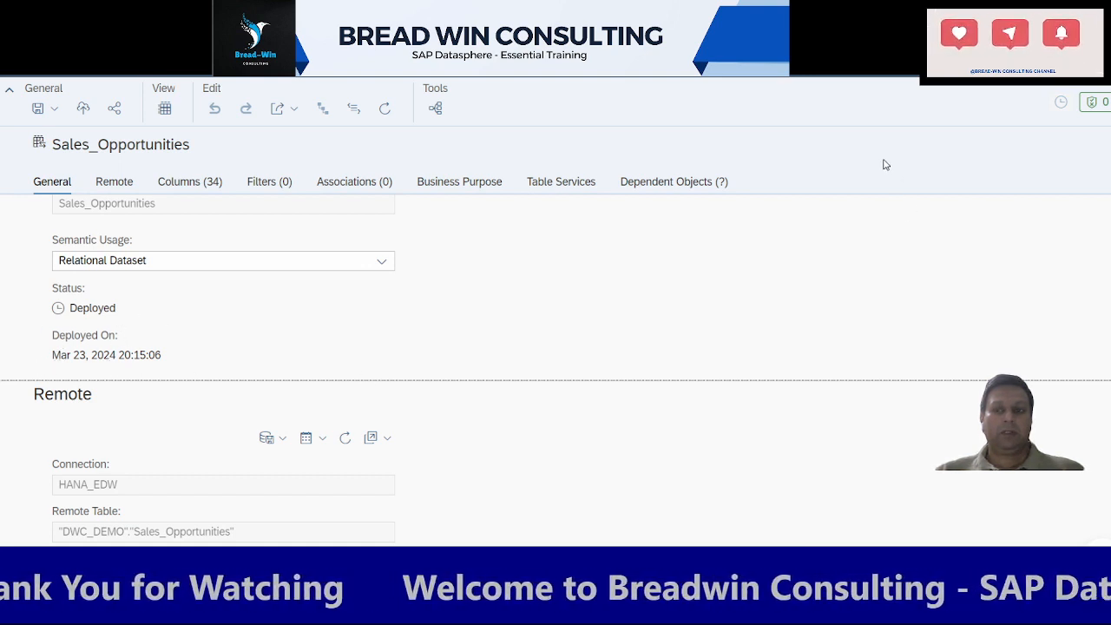
Step: Check the deployment notifications and examine the remote connection and data access details of Sales_Opportunities
left_click(966, 63)
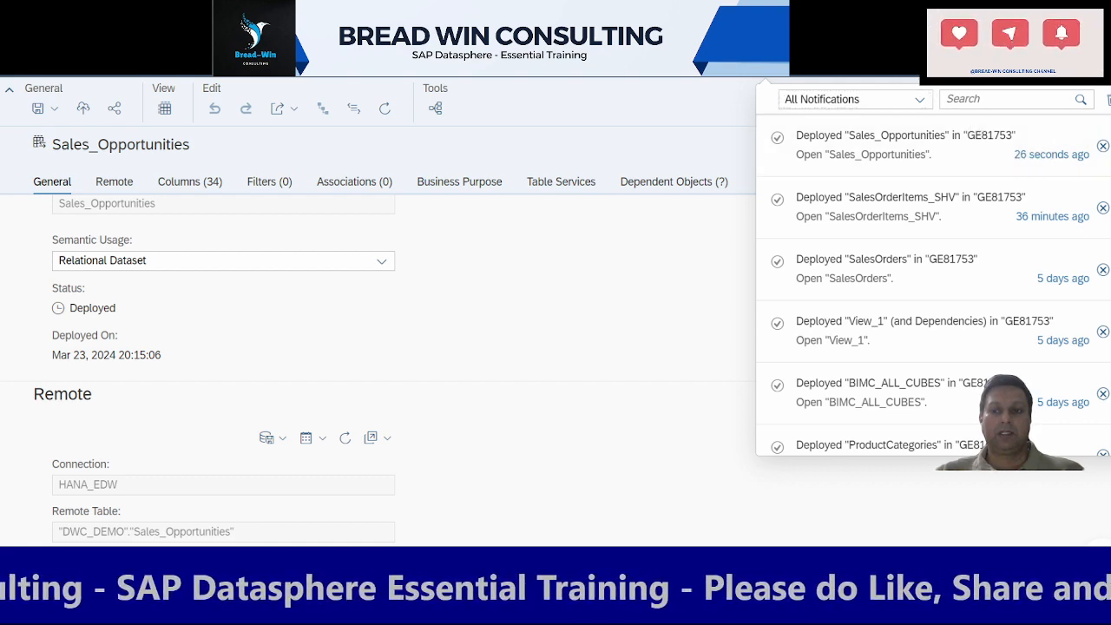
left_click(765, 66)
scroll(214, 423, "down", 2)
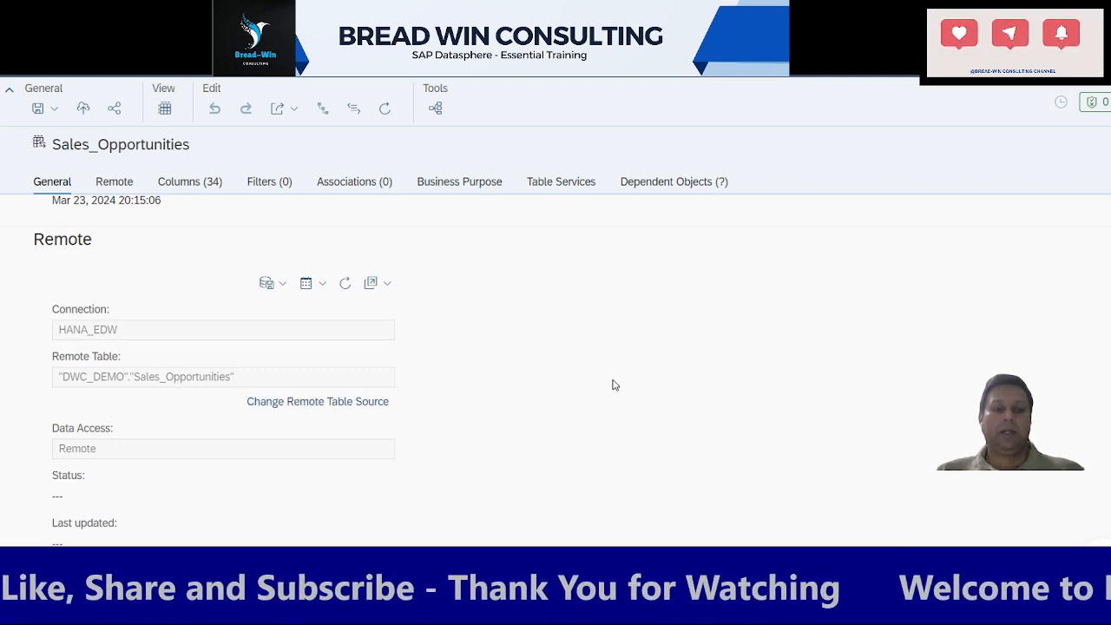
scroll(605, 383, "up", 2)
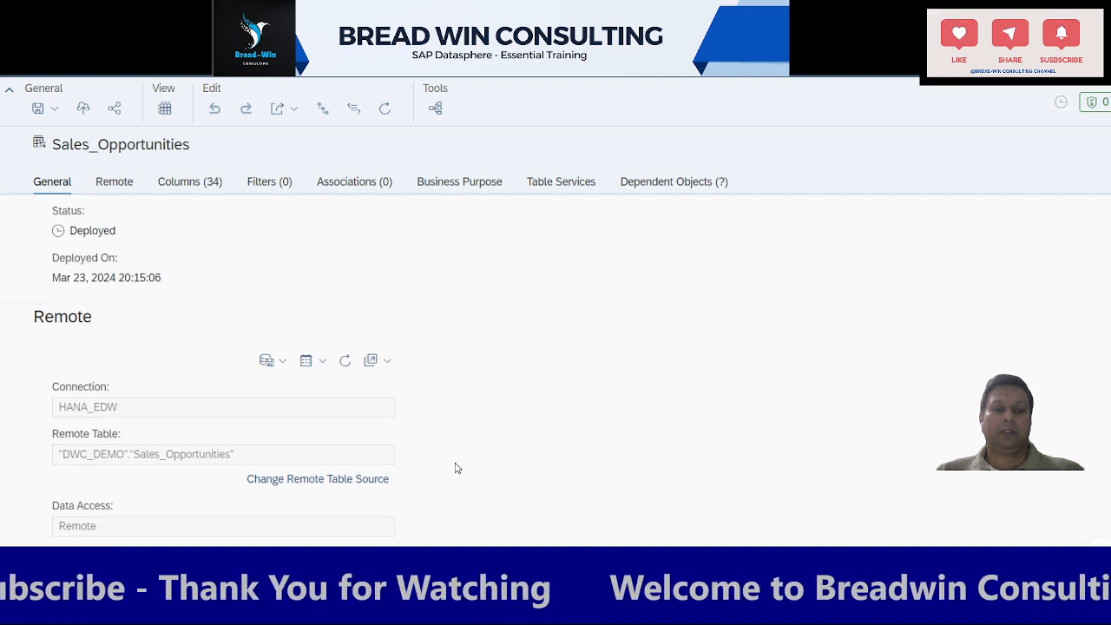